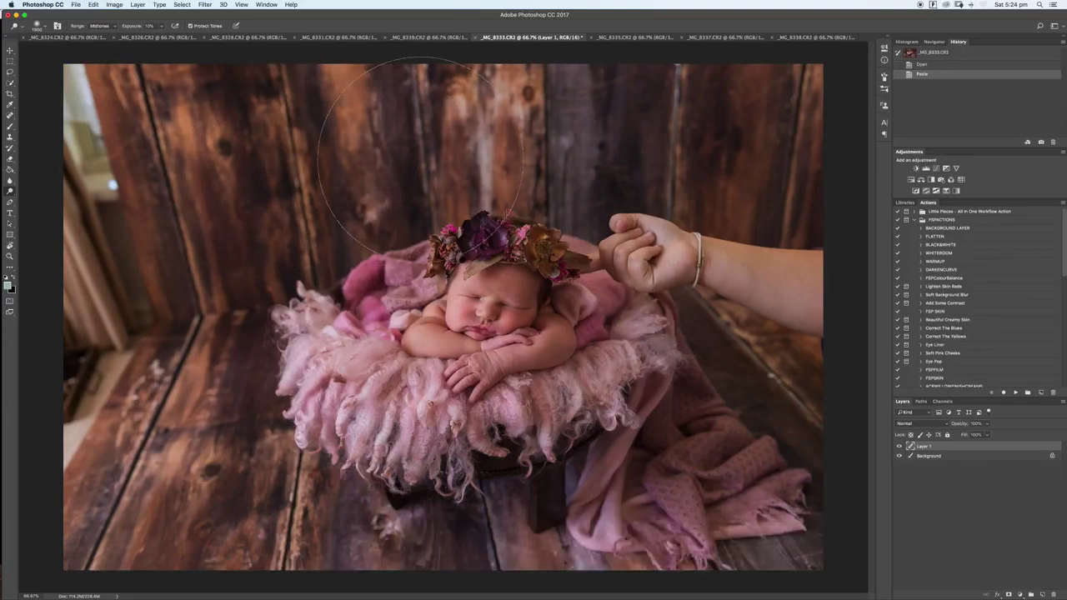
- Reduce Layer 1's opacity and scale it to about 83%, positioned over the basket in the background photo
left_click(987, 423)
left_click_drag(989, 434, 968, 435)
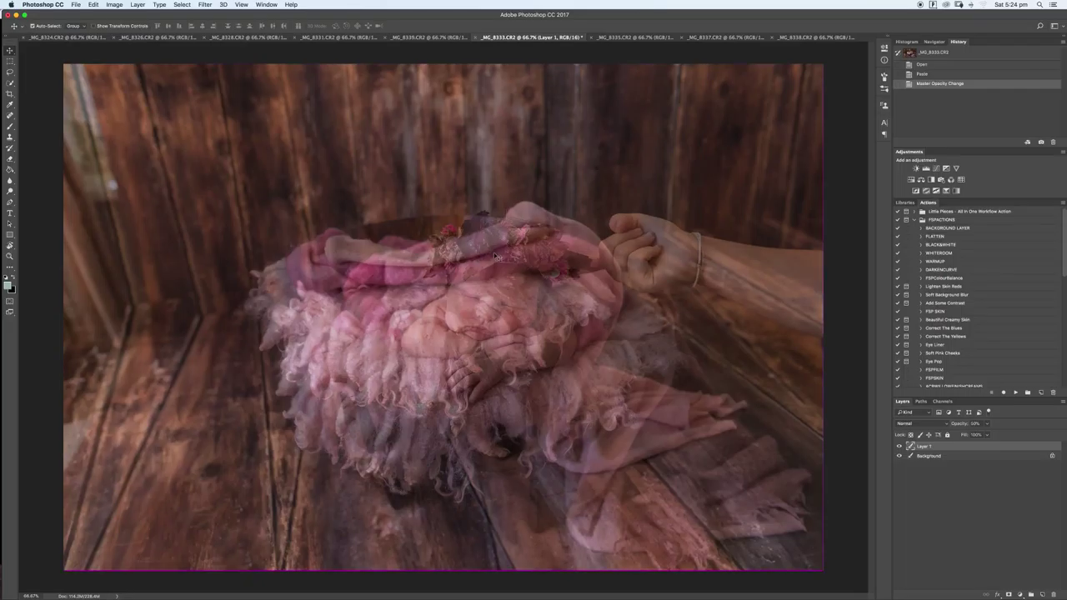
key("ctrl+t")
left_click_drag(823, 571, 821, 569)
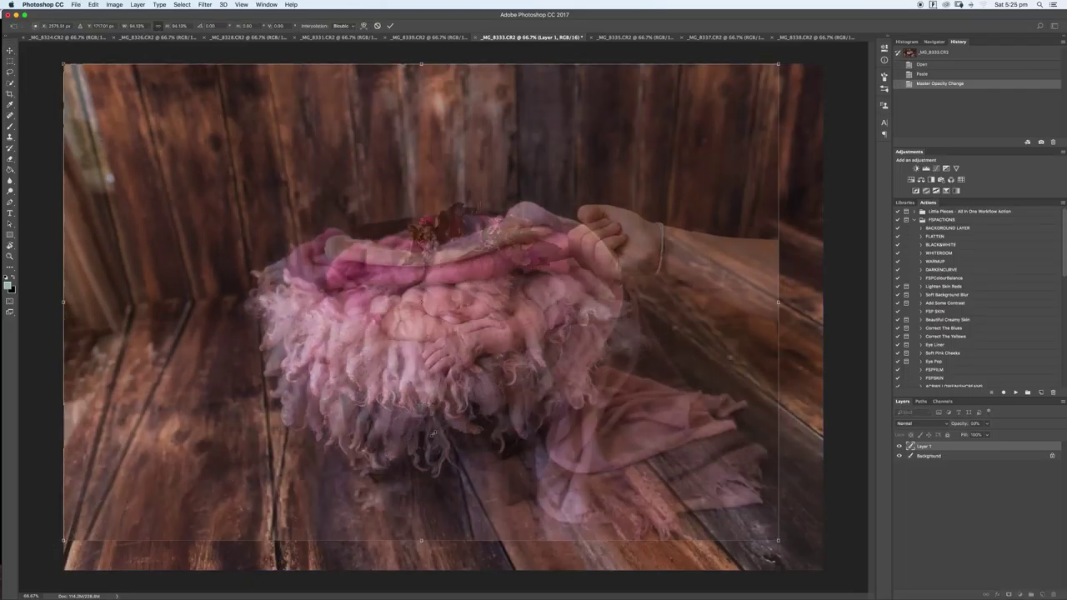
left_click_drag(434, 433, 423, 441)
left_click_drag(63, 541, 124, 502)
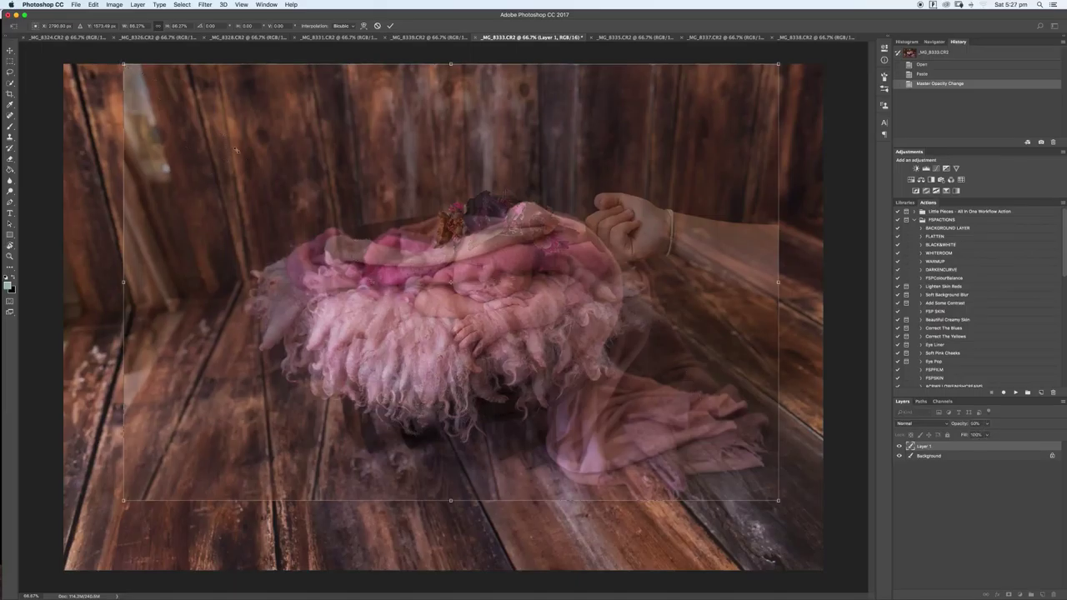
left_click_drag(122, 63, 123, 65)
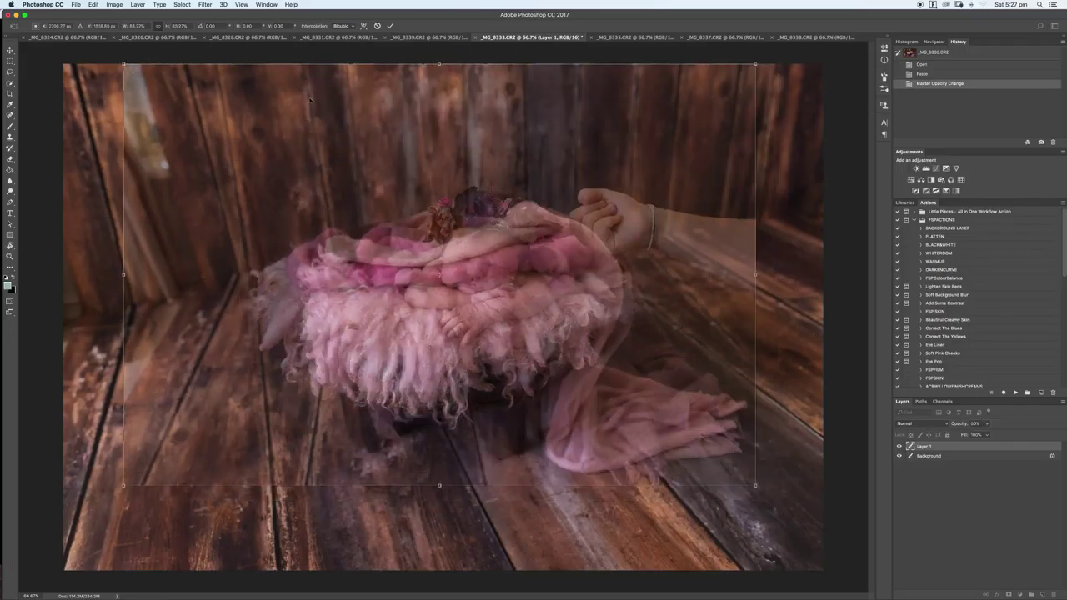
key("Return")
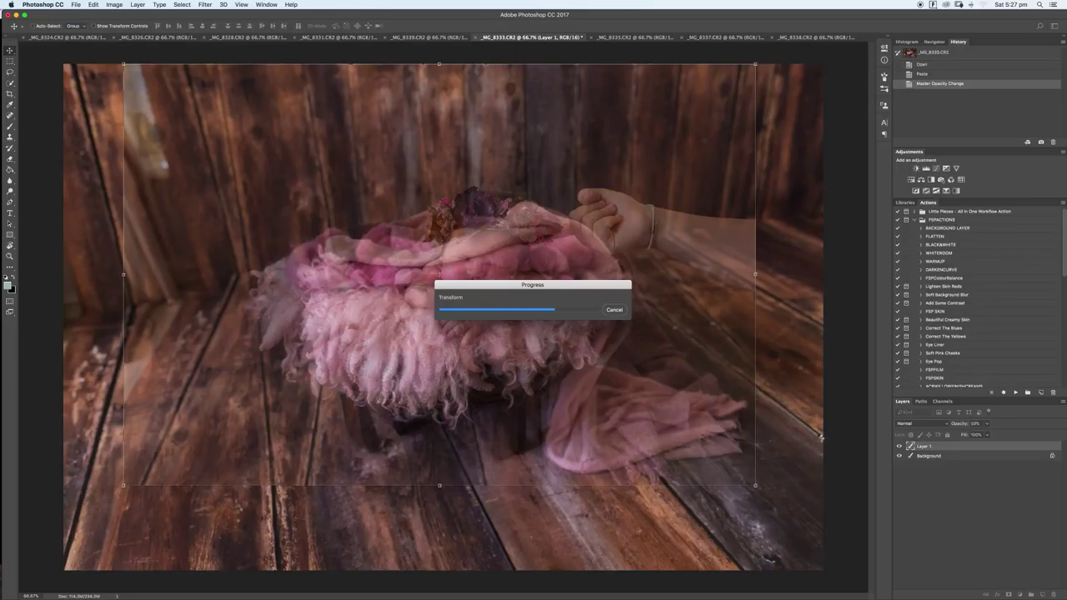
- Restore Layer 1's opacity to 100% and add a layer mask to it
left_click(988, 423)
left_click_drag(986, 435, 1010, 436)
left_click(1009, 595)
- Brush Layer 1's mask to hide the arm and surrounding backdrop, and shift the layer slightly left over the basket
key("b")
mouse_move(150, 125)
left_mouse_down()
mouse_move(350, 117)
mouse_move(208, 375)
mouse_move(447, 510)
left_mouse_up()
key("v")
left_click_drag(400, 251, 366, 250)
left_click(10, 116)
left_click(10, 126)
mouse_move(701, 200)
left_mouse_down()
mouse_move(663, 263)
mouse_move(579, 204)
mouse_move(550, 229)
mouse_move(592, 359)
mouse_move(517, 442)
mouse_move(442, 467)
mouse_move(517, 358)
left_mouse_up()
mouse_move(504, 396)
left_mouse_down()
mouse_move(602, 505)
mouse_move(631, 410)
mouse_move(597, 384)
mouse_move(617, 359)
mouse_move(592, 241)
left_mouse_up()
key("x")
left_click_drag(580, 301, 690, 377)
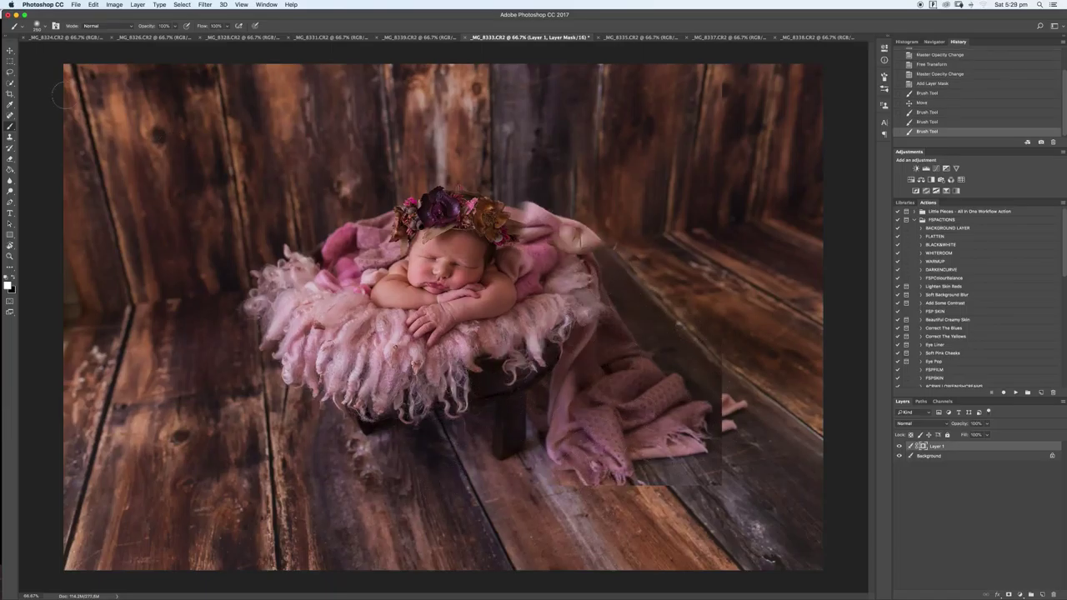
- Rotate Layer 1 slightly counterclockwise to line up its draped blanket with the photo below
key("ctrl+t")
left_click_drag(742, 342, 745, 336)
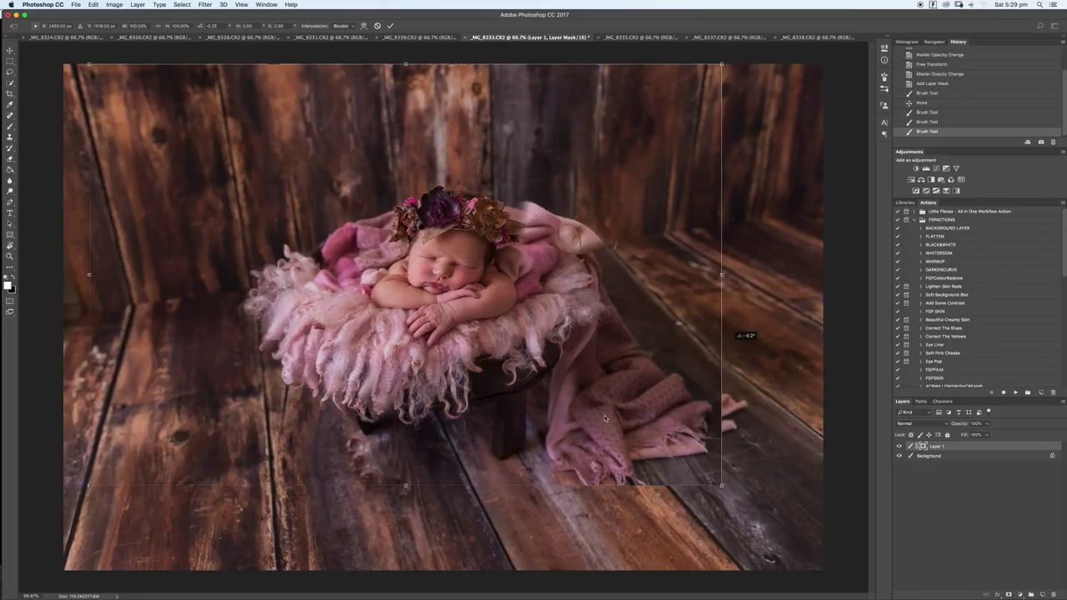
key("Return")
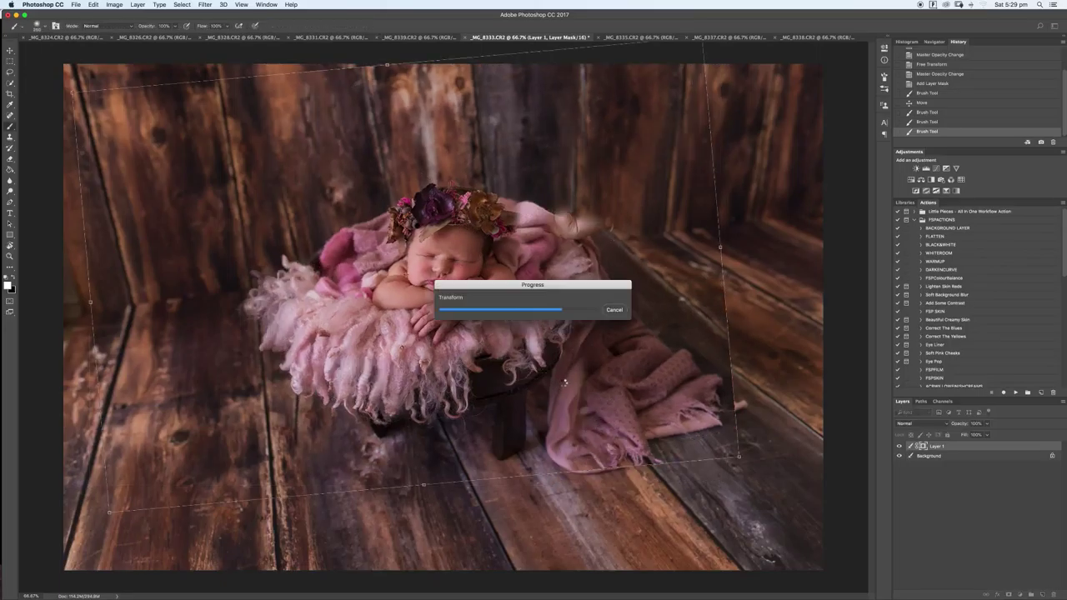
- Paint Layer 1's mask around the basket, fur and upper blanket edges to blend the two photos
key("x")
mouse_move(565, 467)
left_mouse_down()
mouse_move(699, 445)
mouse_move(726, 351)
mouse_move(638, 279)
mouse_move(588, 284)
mouse_move(583, 242)
mouse_move(538, 259)
left_mouse_up()
mouse_move(509, 183)
left_mouse_down()
mouse_move(500, 92)
mouse_move(321, 88)
left_mouse_up()
mouse_move(292, 217)
left_mouse_down()
mouse_move(325, 252)
mouse_move(284, 255)
mouse_move(340, 248)
mouse_move(349, 267)
mouse_move(332, 254)
mouse_move(302, 265)
mouse_move(330, 280)
mouse_move(254, 298)
mouse_move(264, 352)
left_mouse_up()
key("x")
key("x")
key("bracketleft")
key("bracketleft")
key("bracketleft")
key("x")
key("x")
mouse_move(299, 199)
left_mouse_down()
mouse_move(375, 204)
mouse_move(354, 196)
mouse_move(463, 162)
mouse_move(429, 106)
left_mouse_up()
- Refine the mask at 100% zoom around the flower crown and the lower fold of the draped blanket
key("super+1")
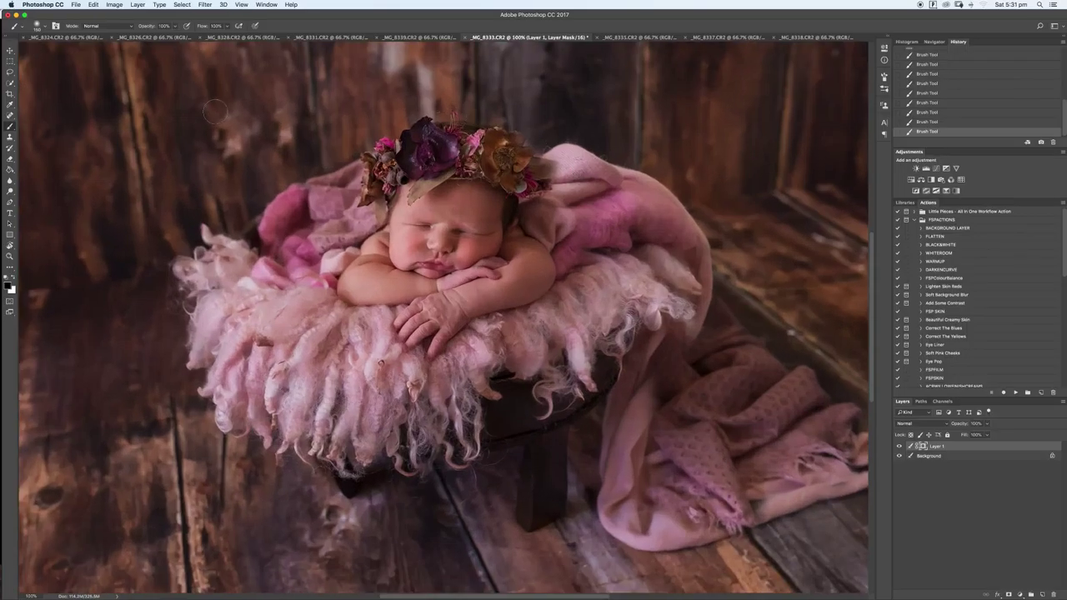
mouse_move(522, 189)
left_mouse_down()
mouse_move(557, 172)
mouse_move(517, 193)
left_mouse_up()
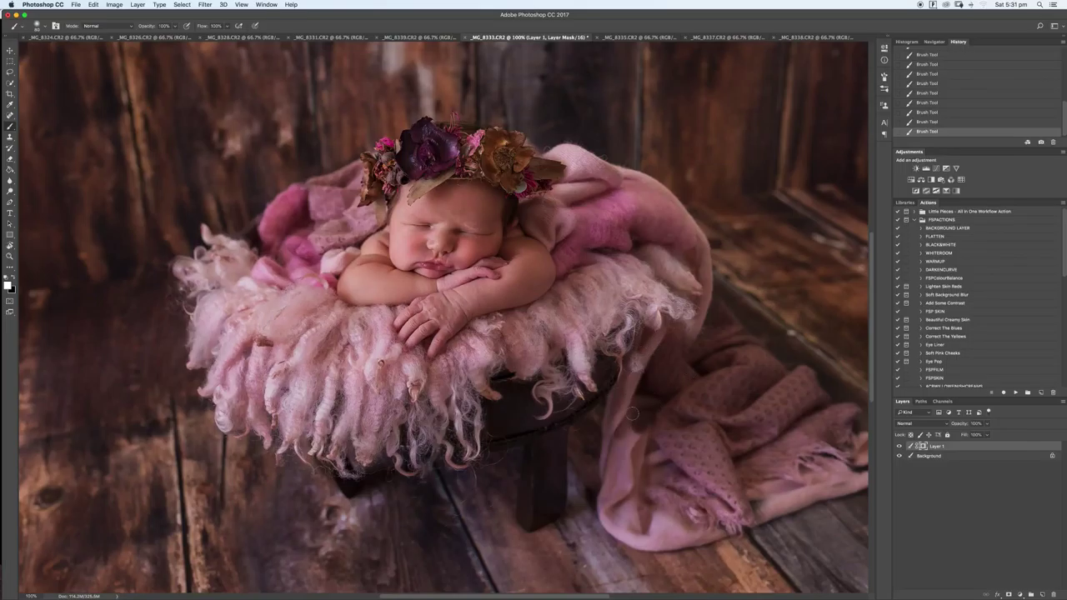
mouse_move(654, 515)
left_mouse_down()
mouse_move(619, 495)
mouse_move(686, 530)
left_mouse_up()
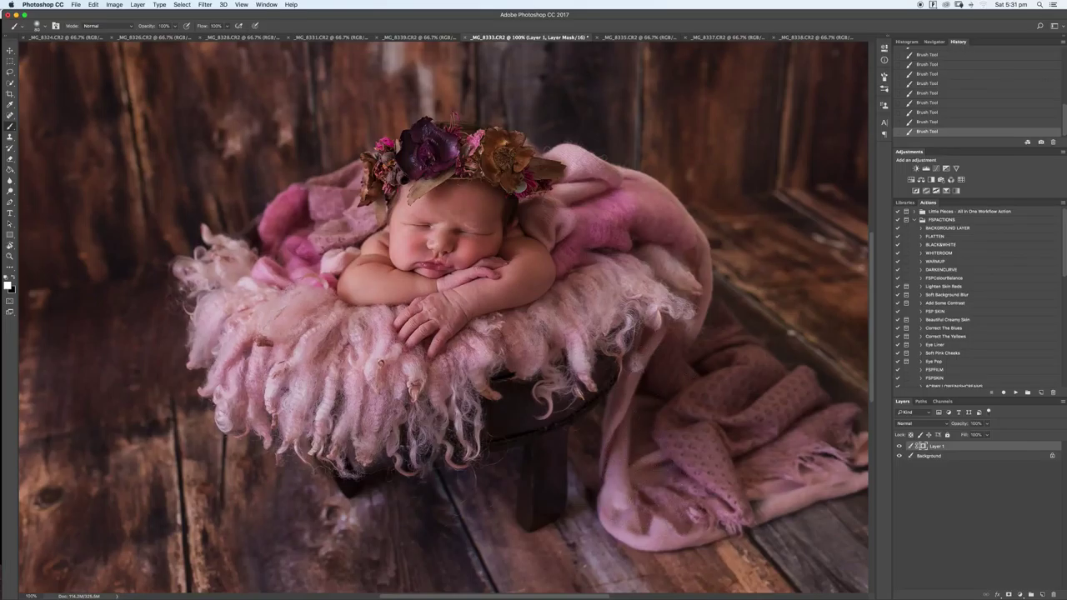
- Paint the mask around the stool's left leg and the lower left edge of the fur
key("super+minus")
mouse_move(378, 453)
left_mouse_down()
mouse_move(408, 472)
mouse_move(359, 478)
mouse_move(384, 445)
mouse_move(329, 392)
left_mouse_up()
key("x")
key("]")
key("]")
key("]")
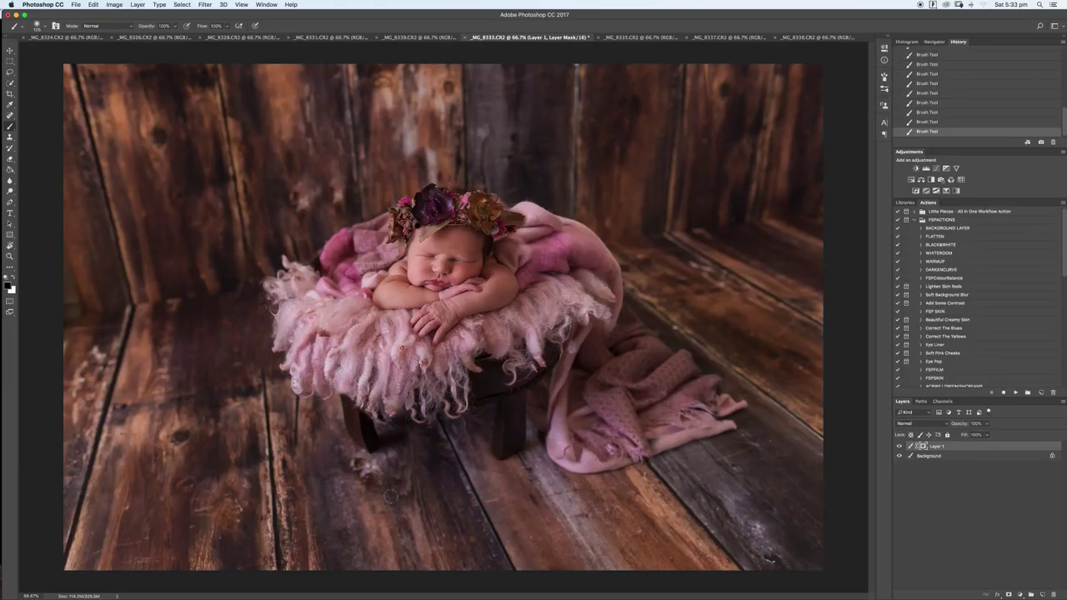
- Touch up the mask along the blanket behind the basket and compare the image with Layer 1 hidden and shown
key("x")
left_click(899, 447)
left_click(899, 447)
key("x")
mouse_move(599, 250)
left_mouse_down()
mouse_move(607, 262)
mouse_move(546, 256)
mouse_move(571, 266)
left_mouse_up()
key("x")
key("x")
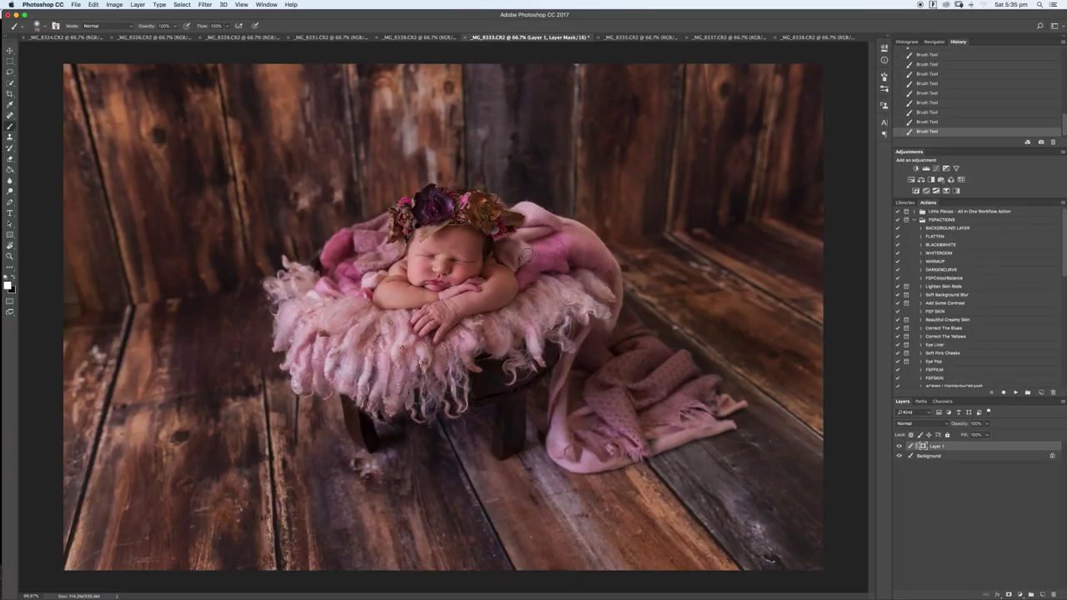
key("x")
left_click(899, 447)
left_click(899, 448)
left_click(898, 448)
left_click(899, 448)
- Flatten the image and clone wood texture over the far left edge of the backdrop on a duplicate layer
key("super+shift+e")
key("ctrl+j")
key("s")
left_click(110, 307, "alt")
left_click_drag(77, 312, 68, 374)
- Crop the image to 12 x 8 in with a slight rotation, trimming the outer edges of the backdrop
key("c")
mouse_move(96, 567)
left_mouse_down()
mouse_move(84, 557)
mouse_move(126, 486)
left_mouse_up()
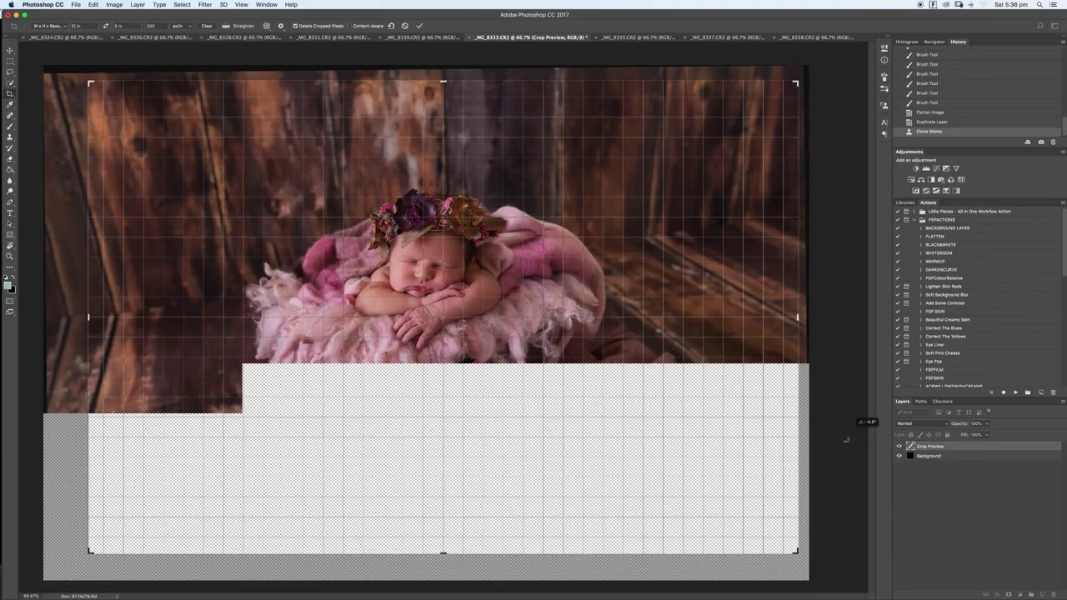
key("Return")
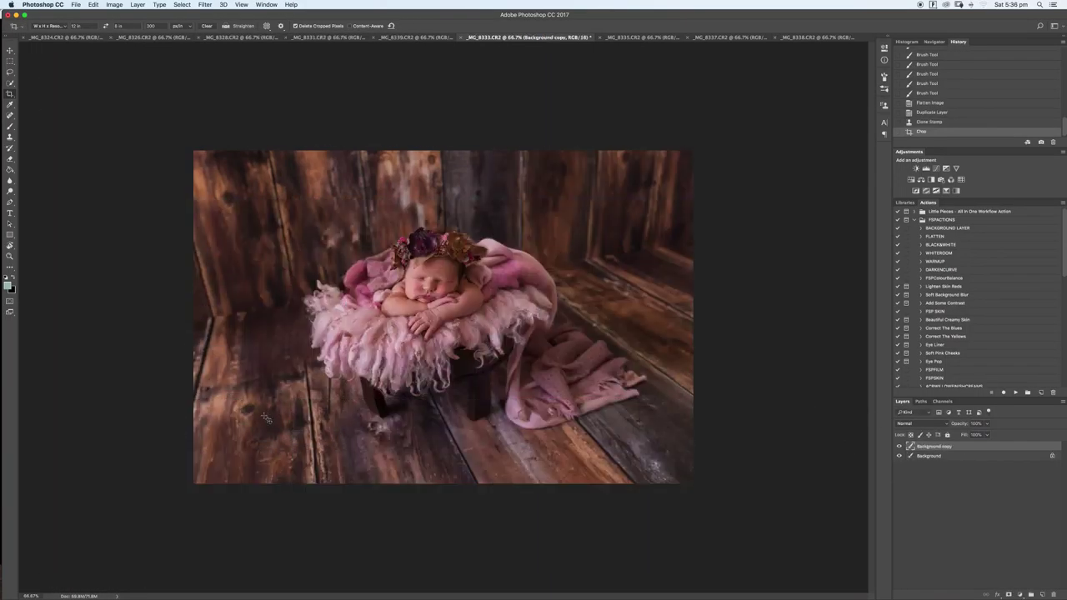
- Remove small blemishes near the lower edge of the draped blanket with the Spot Healing Brush
key("j")
left_click(579, 404)
left_click(581, 407)
left_click(582, 410)
left_click(585, 412)
- Run the DARKENCURVE action, brush its effect off the baby and fur, and flatten the image
left_click(942, 270)
left_click(1015, 392)
key("b")
mouse_move(429, 304)
left_mouse_down()
mouse_move(441, 287)
mouse_move(373, 317)
mouse_move(417, 292)
mouse_move(438, 370)
left_mouse_up()
key("super+shift+e")
- Run the FEPColourBalance action and the FEP SKIN action on the image
left_click(943, 278)
left_click(1016, 392)
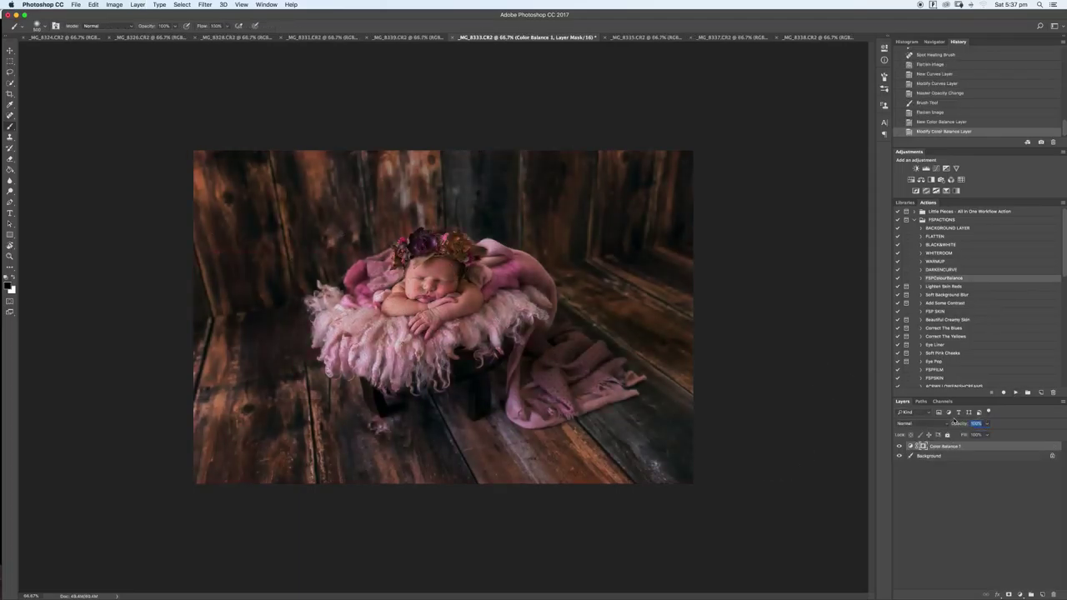
left_click(1016, 392)
left_click(1016, 392)
left_click(591, 197)
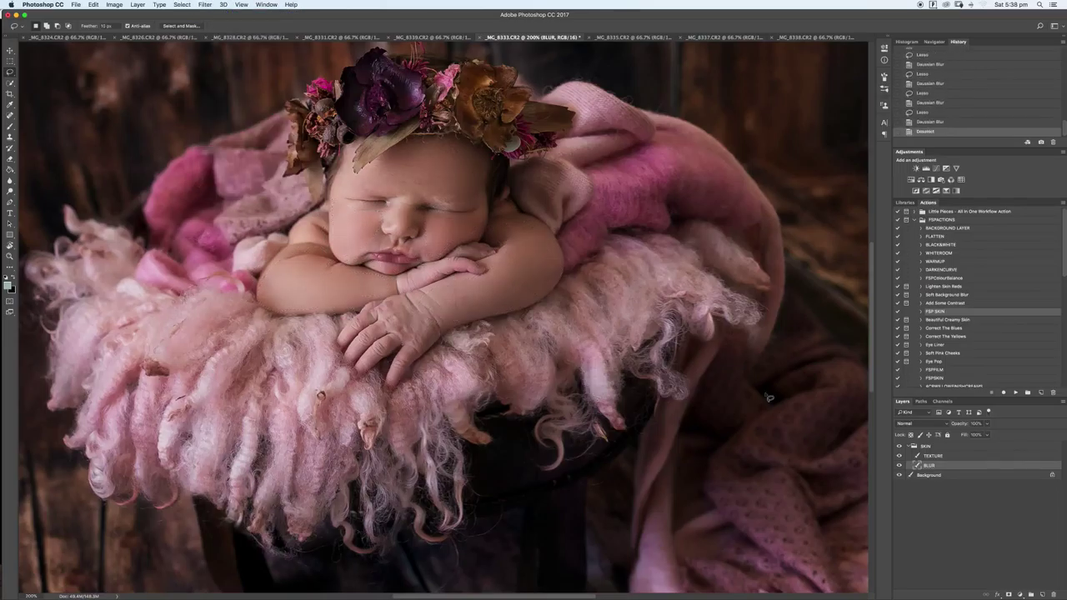
- Run the Beautiful Creamy Skin action and adjust the brush opacity for painting on the effect's layer mask
left_click(948, 320)
left_click(1015, 393)
left_click(595, 193)
key("super+]")
key("super+]")
left_click(923, 447)
left_click(175, 27)
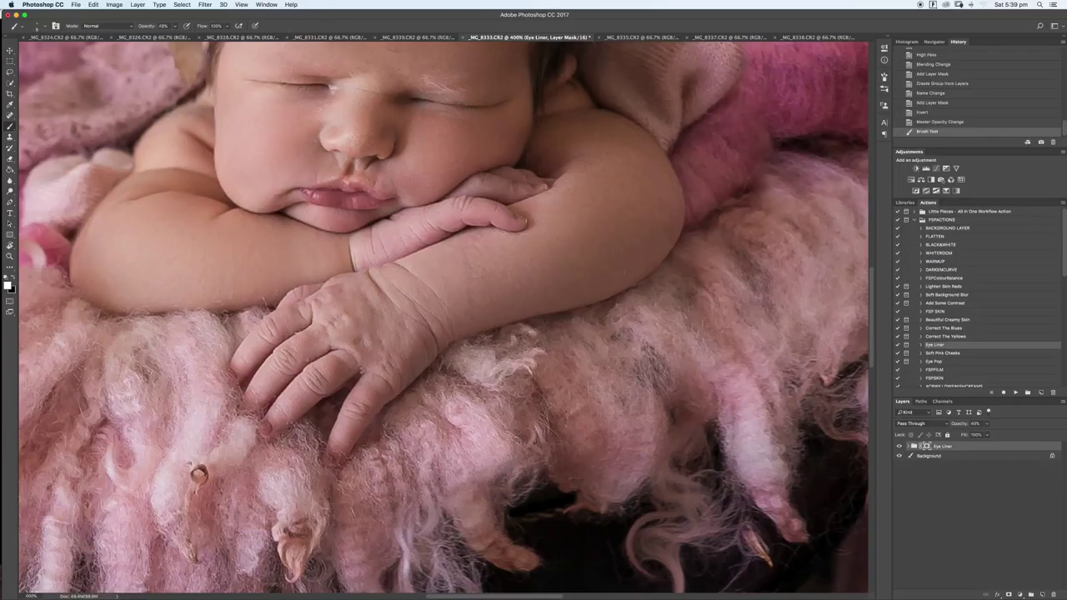
key("Return")
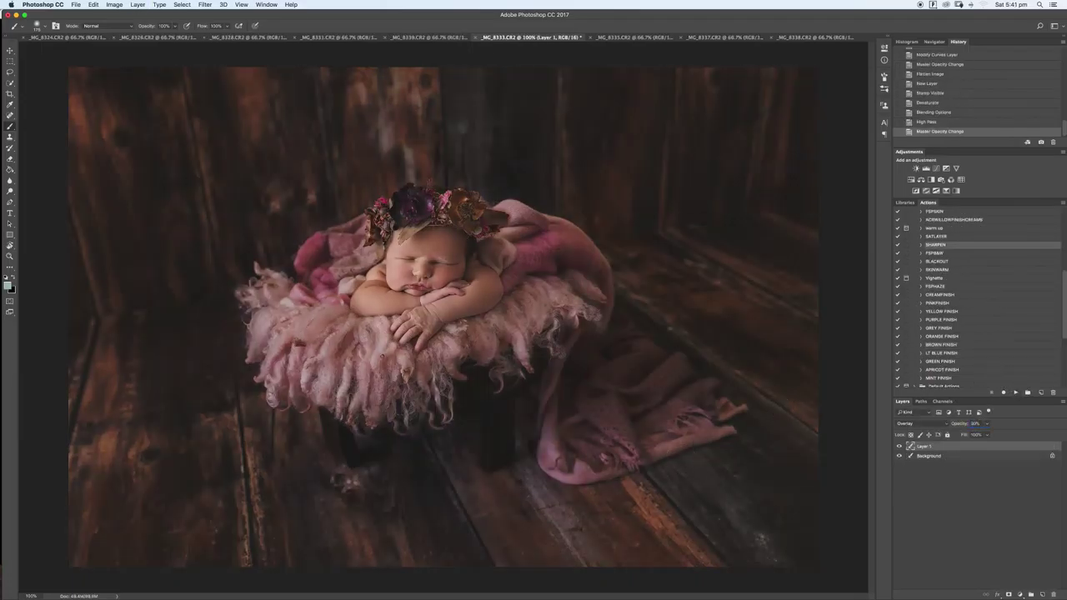
- Set the Hue of the Hue/Saturation adjustment to -10 and hide the workspace panels
double_click(852, 87)
type("-10")
key("Return")
key("Tab")
mouse_move(1036, 180)
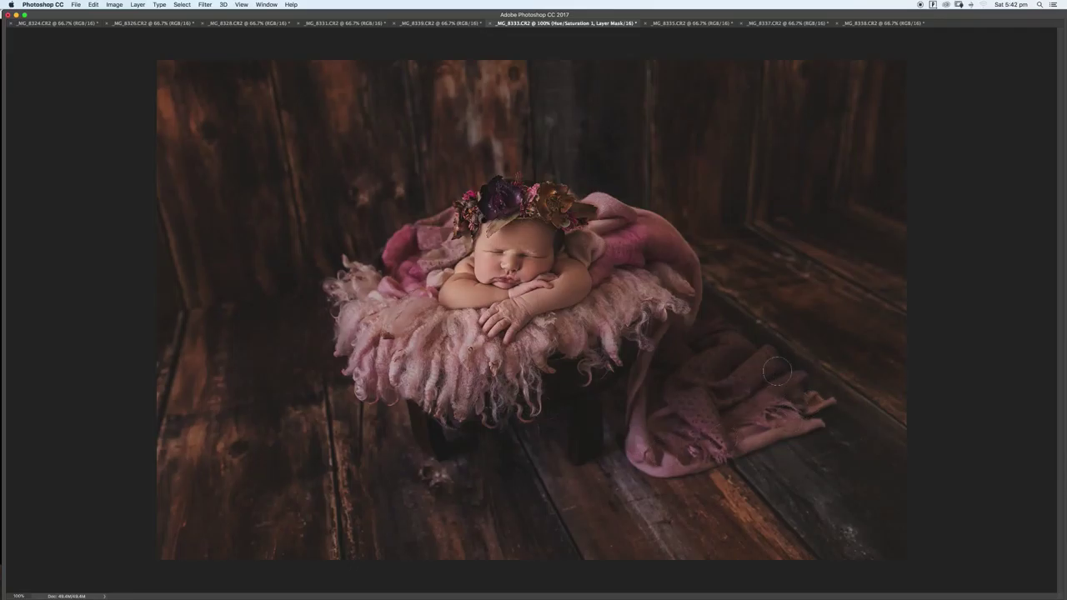
left_click(241, 4)
mouse_move(254, 126)
left_click(351, 138)
left_click(242, 4)
left_click(348, 129)
- Close the Properties panel and paint the Hue/Saturation 1 mask over the draped blanket with a larger brush
mouse_move(1041, 312)
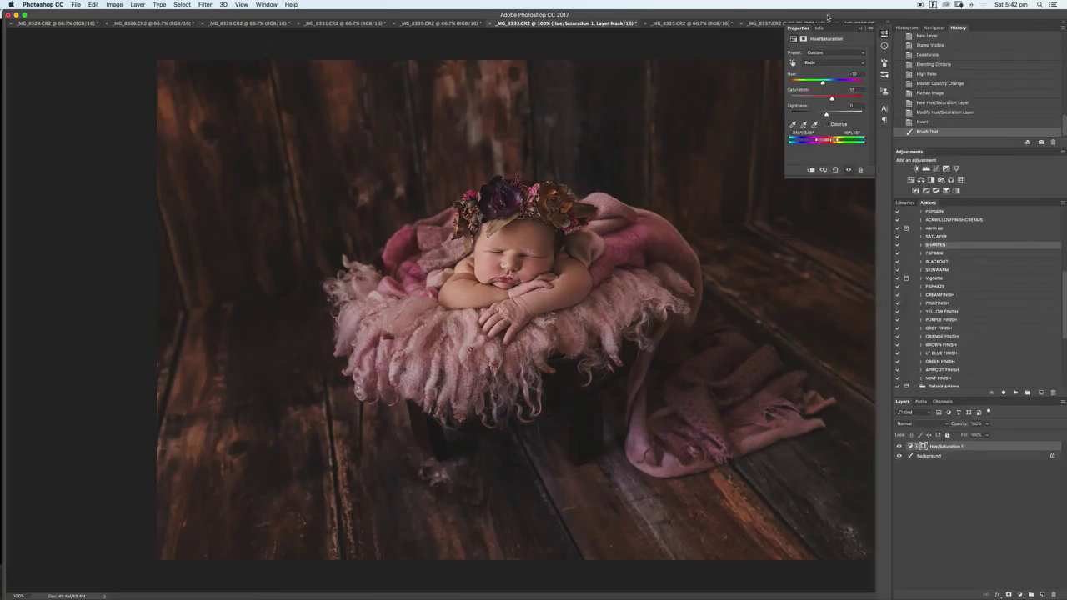
left_click(860, 29)
left_click(927, 456)
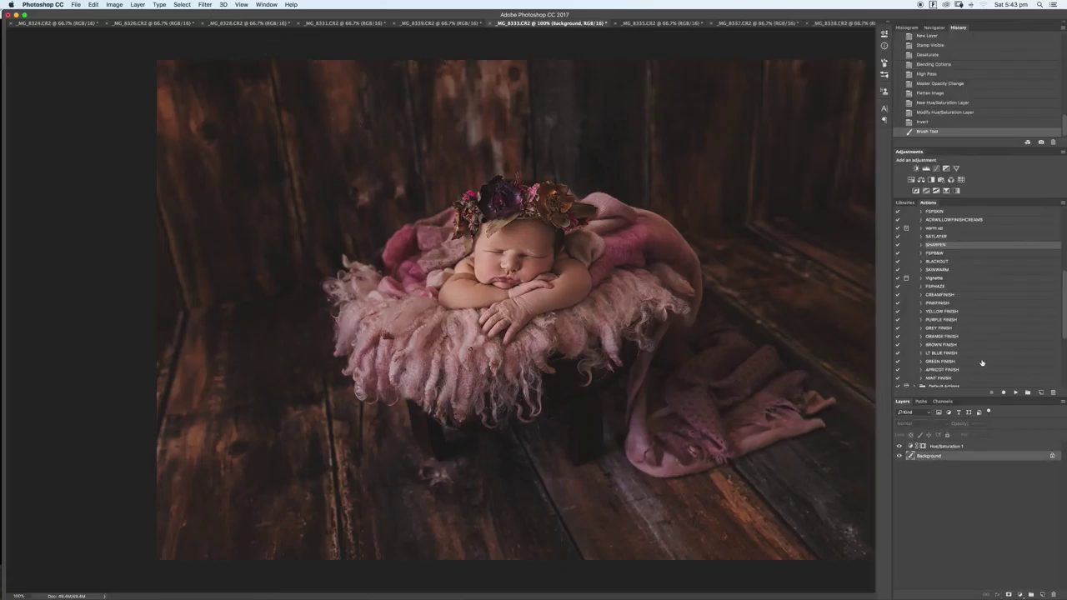
mouse_move(1062, 334)
left_click(924, 446)
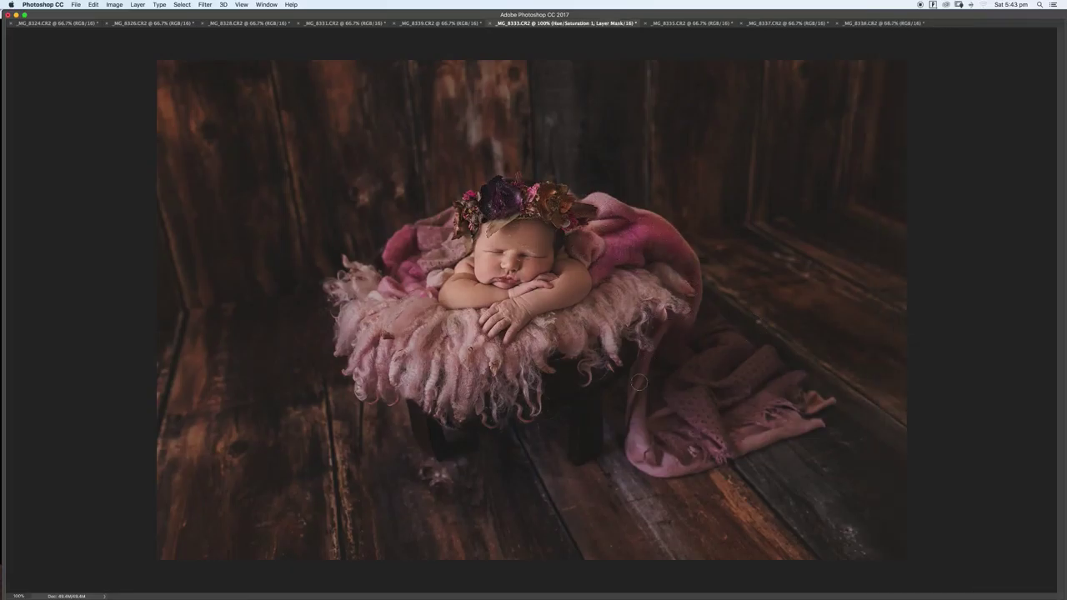
key("]")
key("]")
key("]")
key("]")
key("]")
mouse_move(668, 431)
left_mouse_down()
mouse_move(679, 379)
mouse_move(763, 396)
left_mouse_up()
- Flatten the image and duplicate the Background layer
mouse_move(1063, 353)
left_click(942, 457)
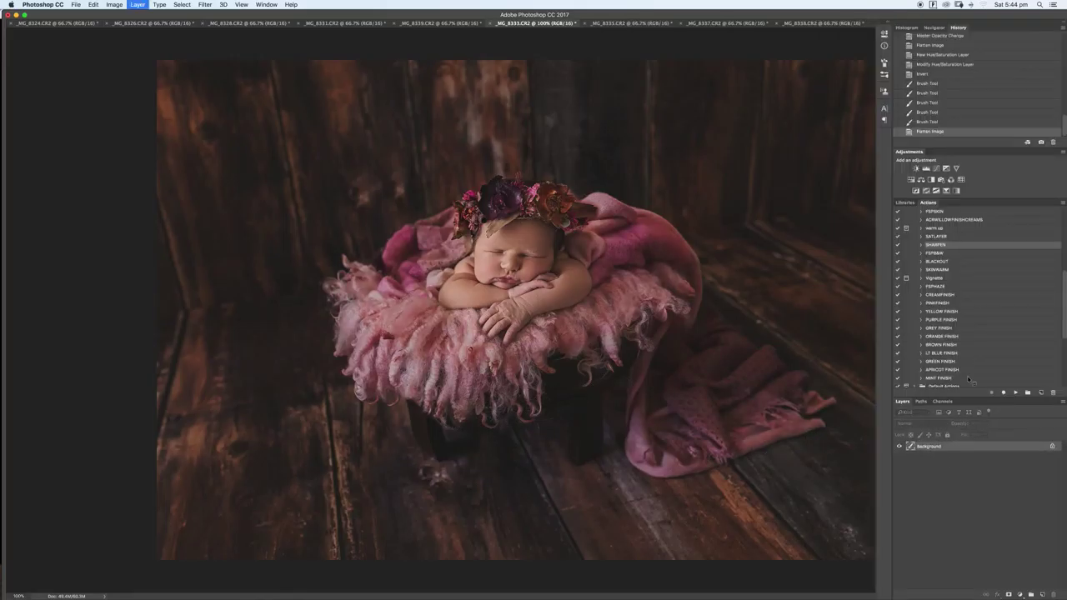
key("ctrl+j")
- Hide the workspace panels and add the Tool Presets panel, collapsed to an icon
key("Tab")
left_click(241, 4)
mouse_move(267, 4)
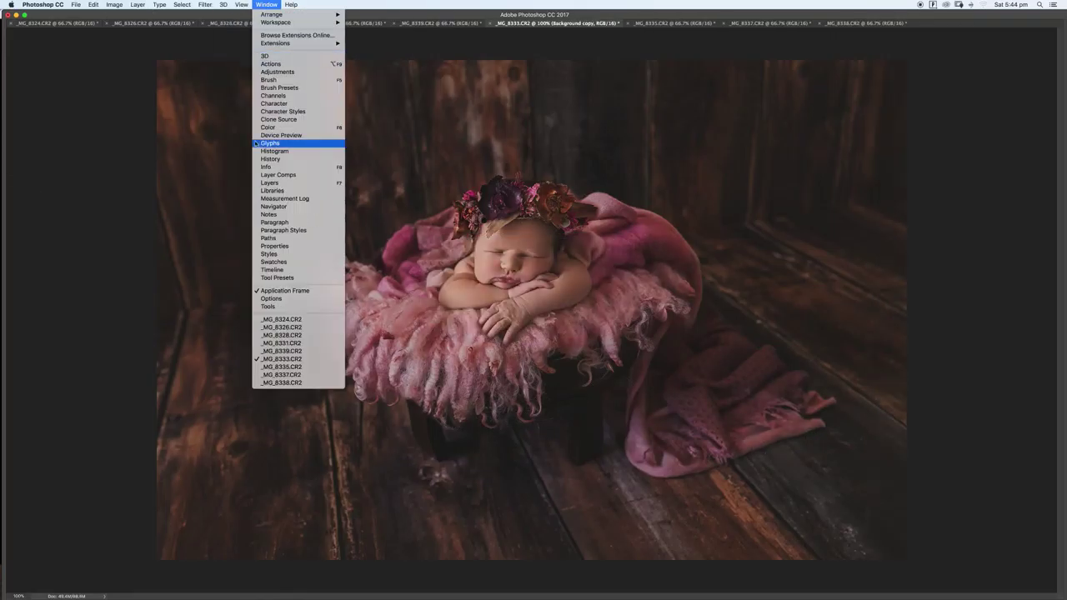
left_click(267, 5)
left_click(267, 5)
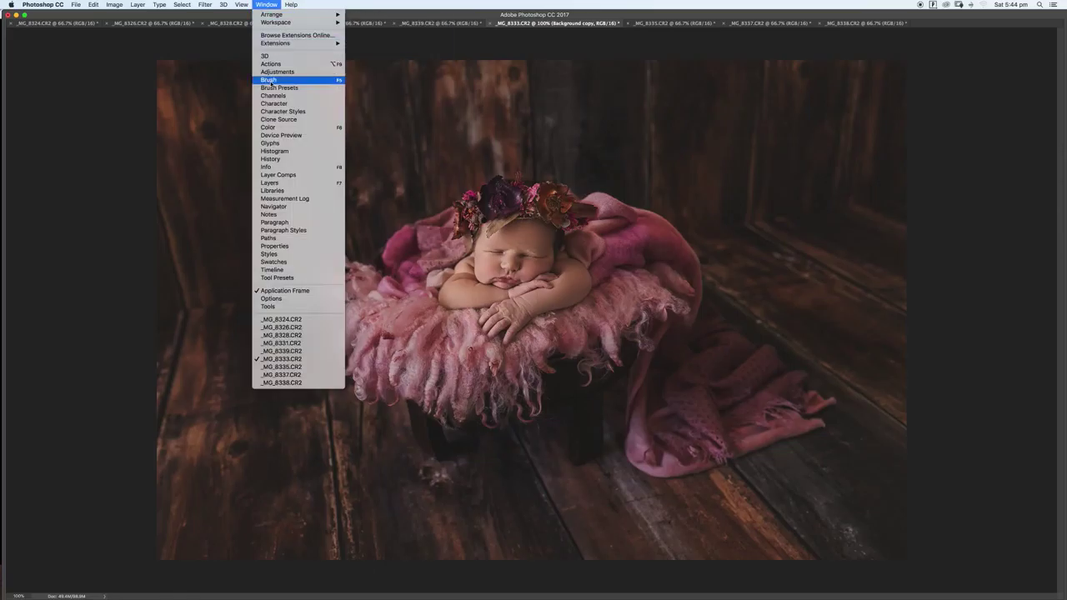
left_click(277, 279)
left_click(1039, 30)
left_click(241, 4)
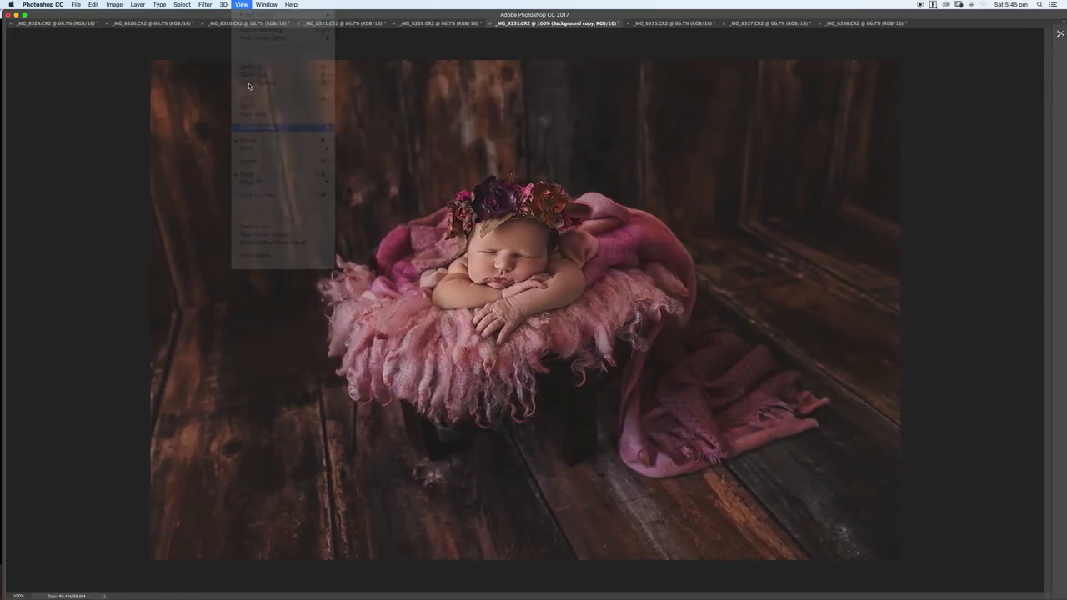
left_click(241, 4)
left_click(241, 4)
mouse_move(267, 4)
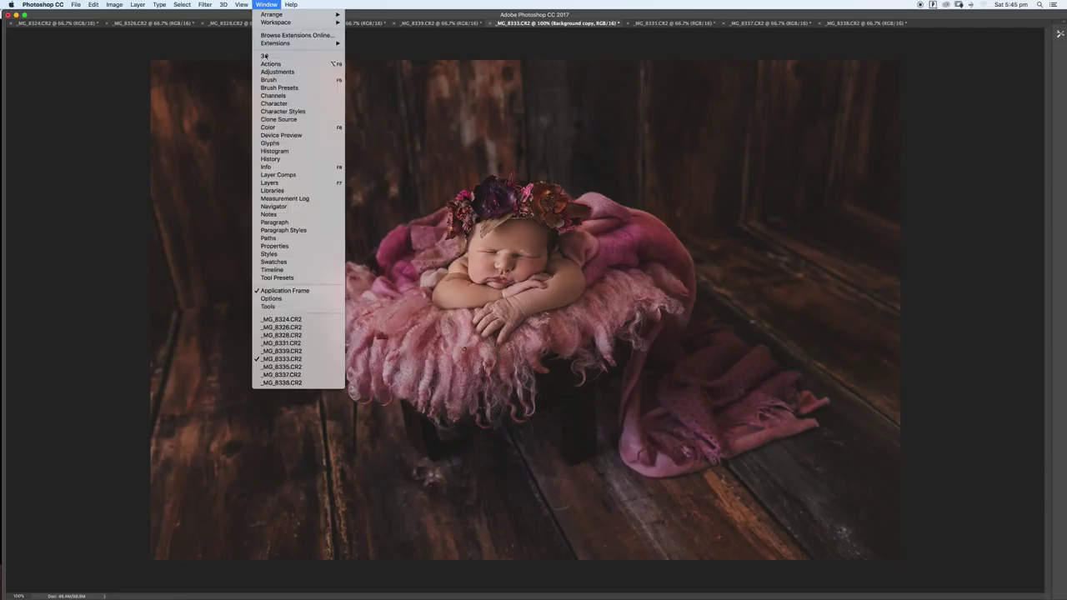
left_click(276, 279)
left_click_drag(1037, 31, 1063, 23)
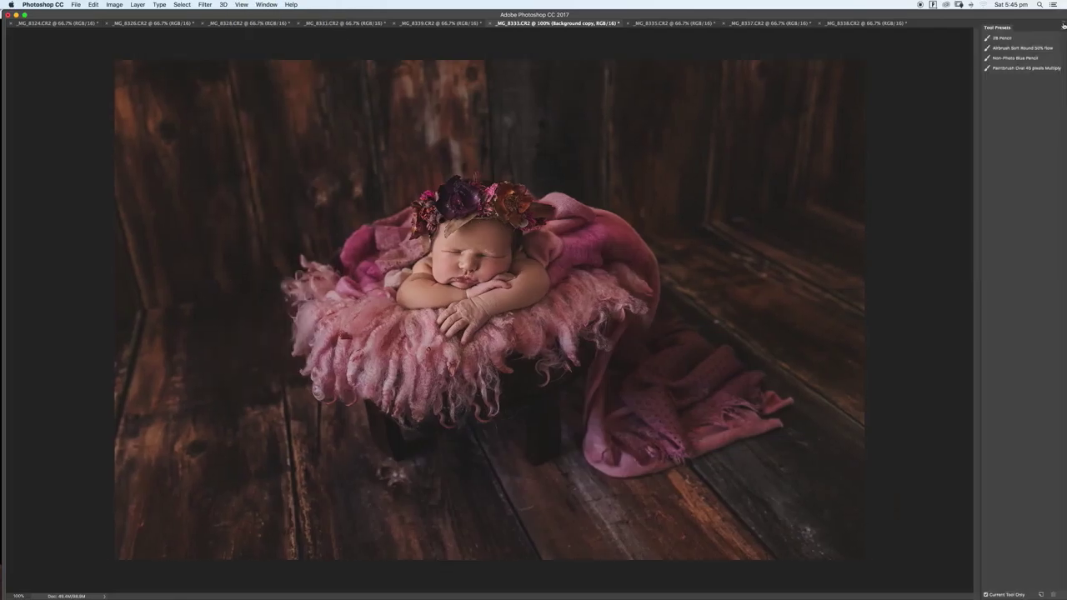
left_click(1063, 28)
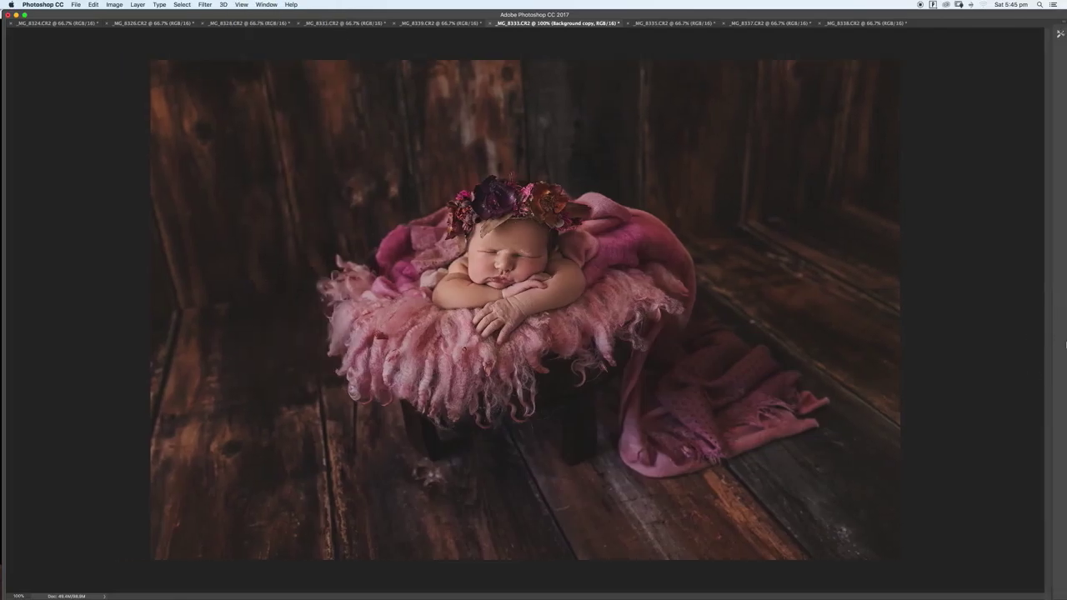
- Try the Brush Preview display option and the available screen modes
left_click(241, 4)
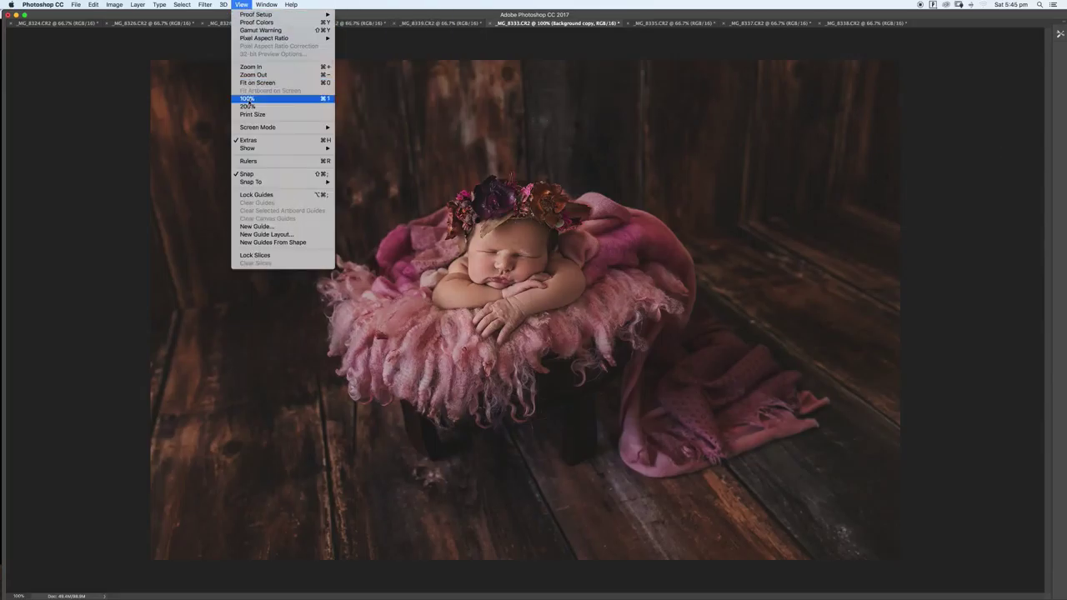
mouse_move(250, 148)
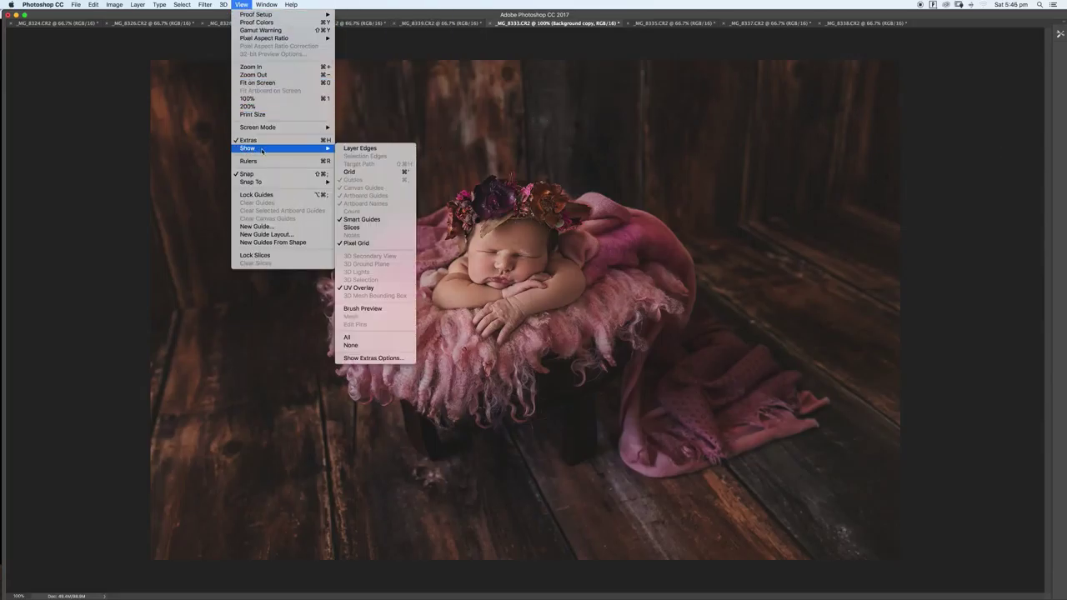
left_click(364, 308)
left_click(241, 4)
mouse_move(260, 128)
left_click(363, 136)
left_click(241, 4)
left_click(360, 143)
key("Escape")
left_click(241, 4)
left_click(375, 126)
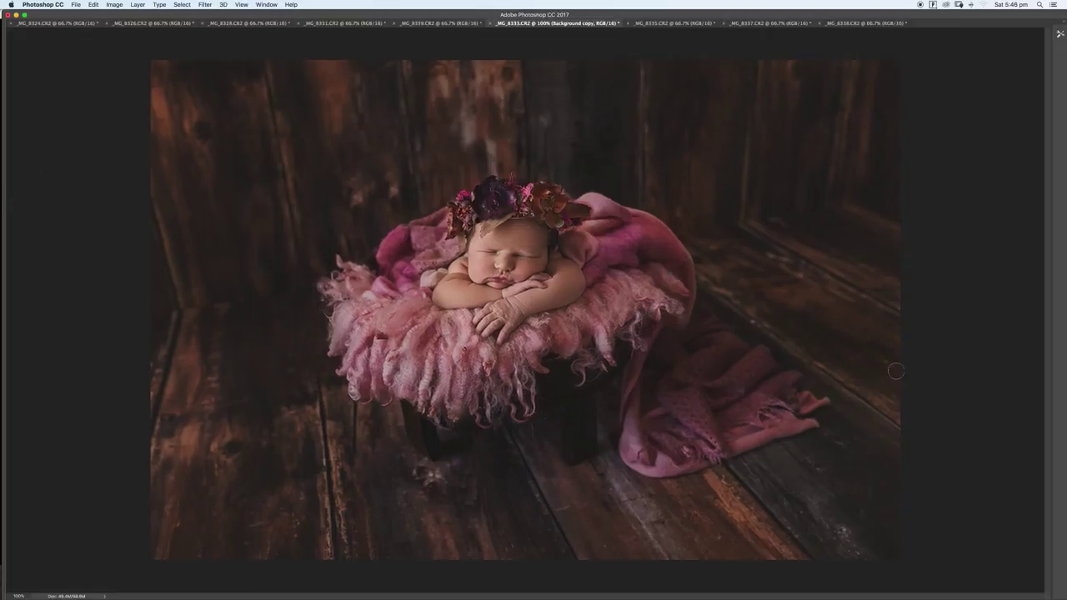
- Bring back the Actions, Adjustments, History and Layers panels in the workspace
left_click(266, 4)
left_click(271, 63)
left_click(266, 4)
left_click(266, 80)
left_click(266, 4)
left_click(267, 79)
left_click(266, 4)
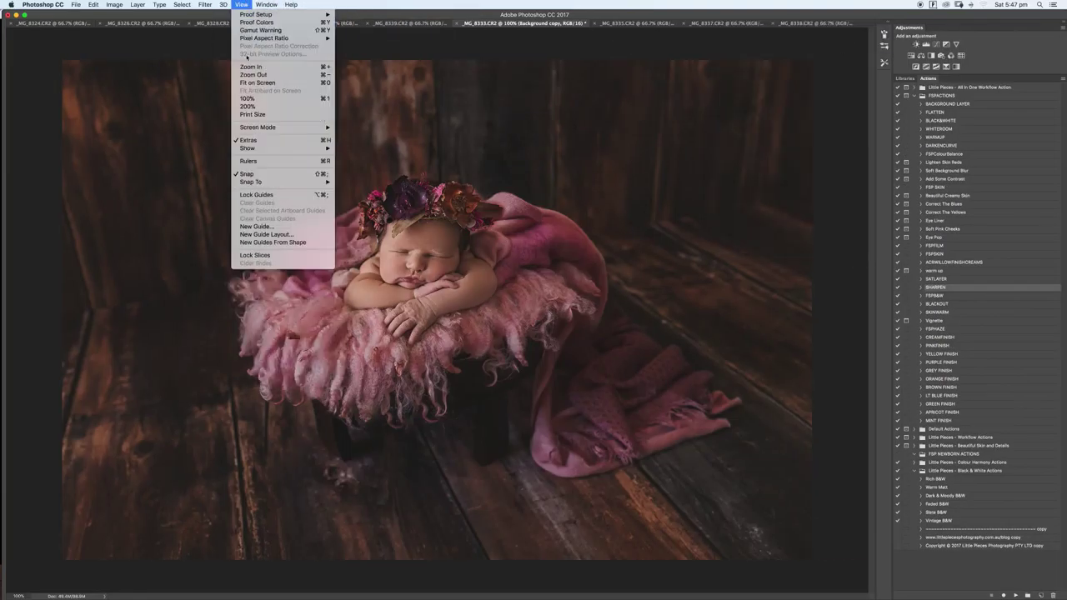
left_click(270, 158)
left_click(266, 4)
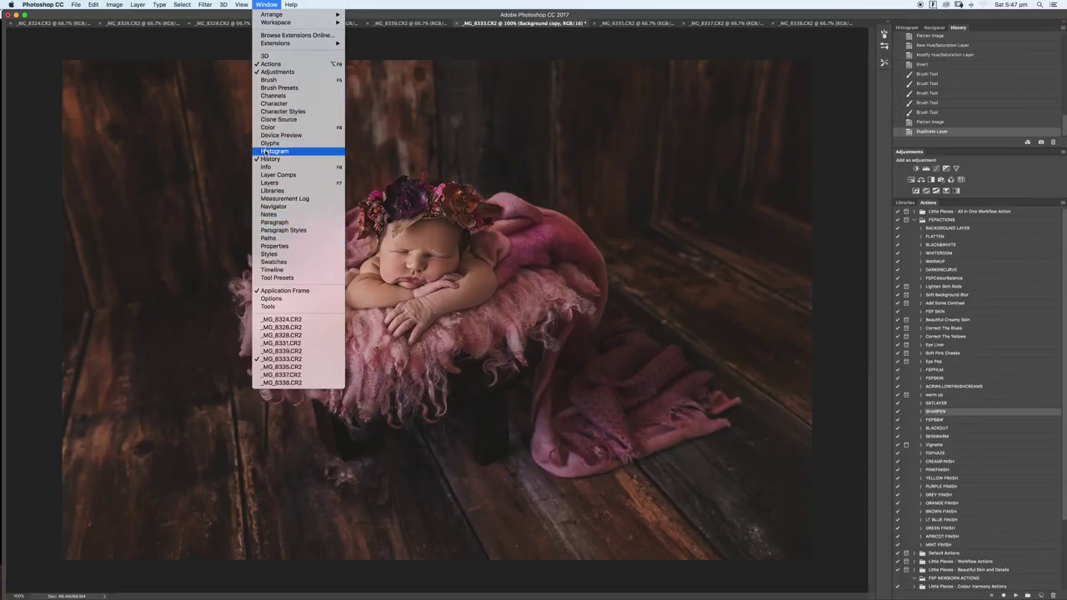
left_click(269, 183)
left_click(266, 4)
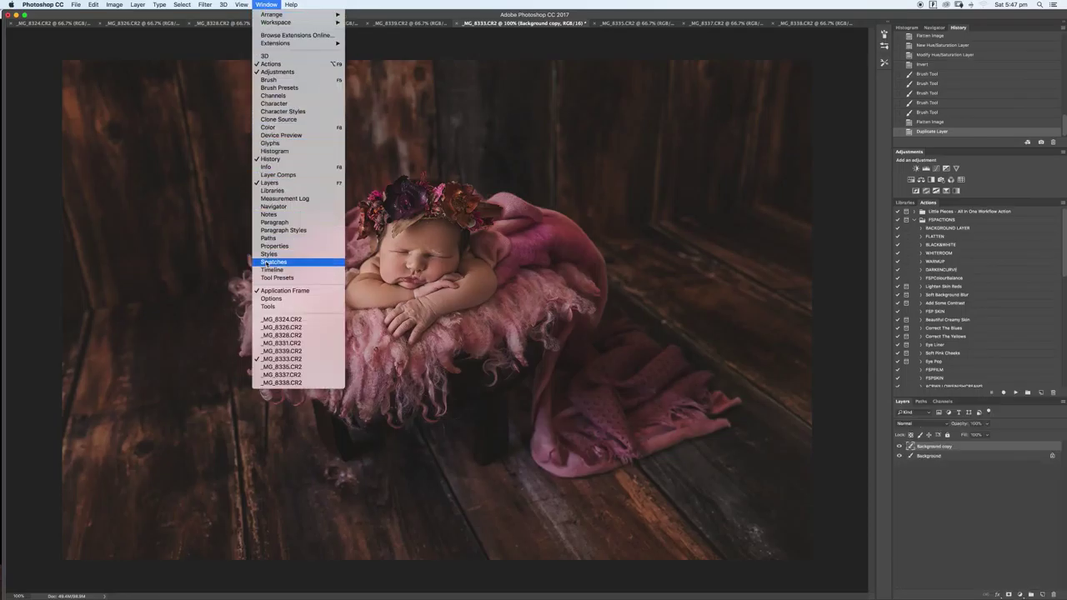
left_click(260, 88)
left_click(885, 46)
left_click(885, 34)
left_click(885, 47)
left_click(885, 63)
left_click(888, 22)
left_click(888, 22)
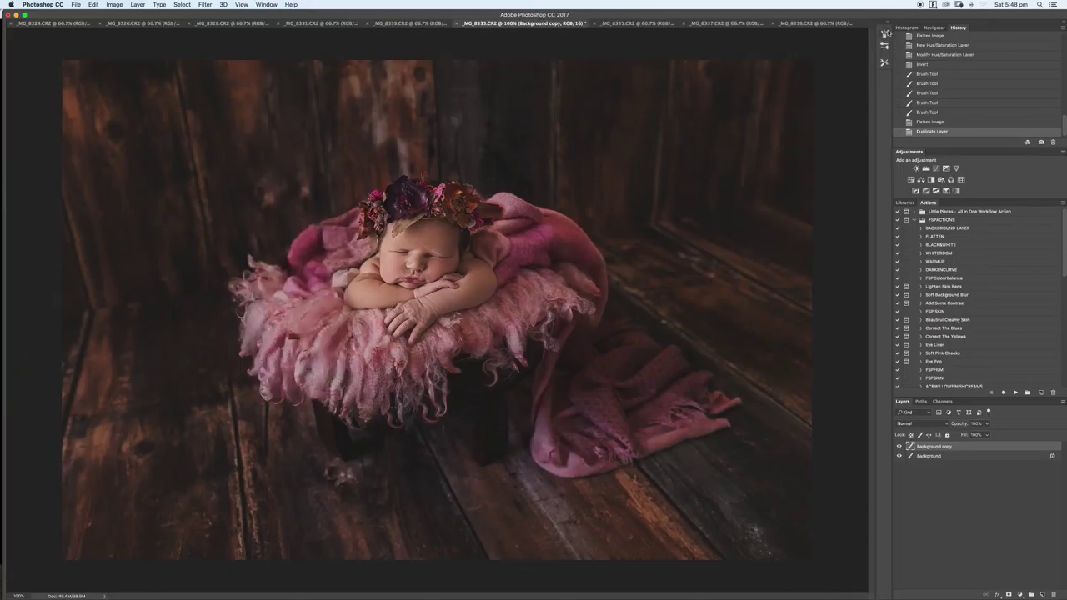
- Show the Navigator panel and switch the Background copy layer off and on to compare the image
left_click(241, 4)
mouse_move(267, 4)
mouse_move(269, 22)
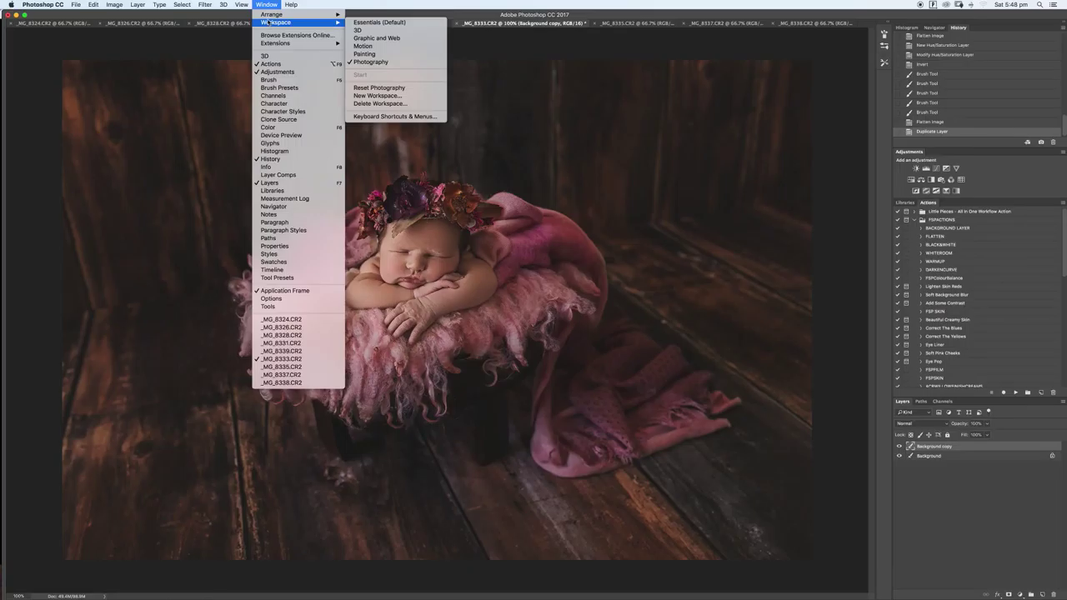
left_click(273, 206)
left_click(899, 447)
left_click(900, 447)
mouse_move(927, 457)
left_mouse_down()
mouse_move(900, 448)
mouse_move(928, 448)
left_mouse_up()
left_click(928, 448)
- Open the Tool Presets panel, collapse it again, and show the Tools panel
left_click(266, 5)
left_click(278, 278)
left_click(885, 62)
left_click(258, 5)
left_click(267, 306)
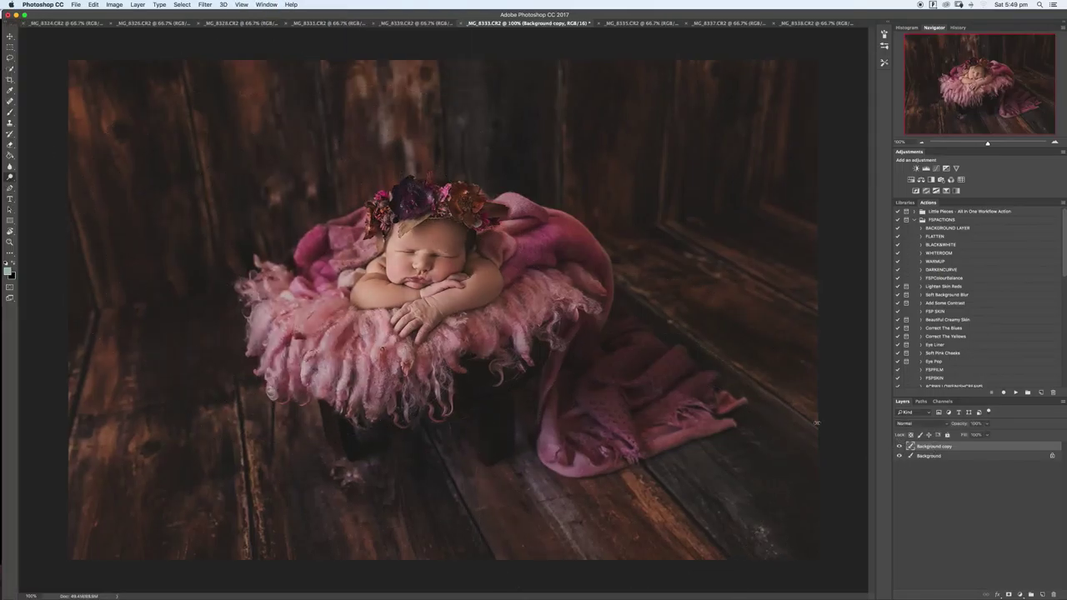
- Add a Photo Filter adjustment layer with Warming Filter (85), move it above Background copy and collapse its properties
left_click(900, 446)
left_click(900, 446)
left_click(958, 456)
left_click(941, 180)
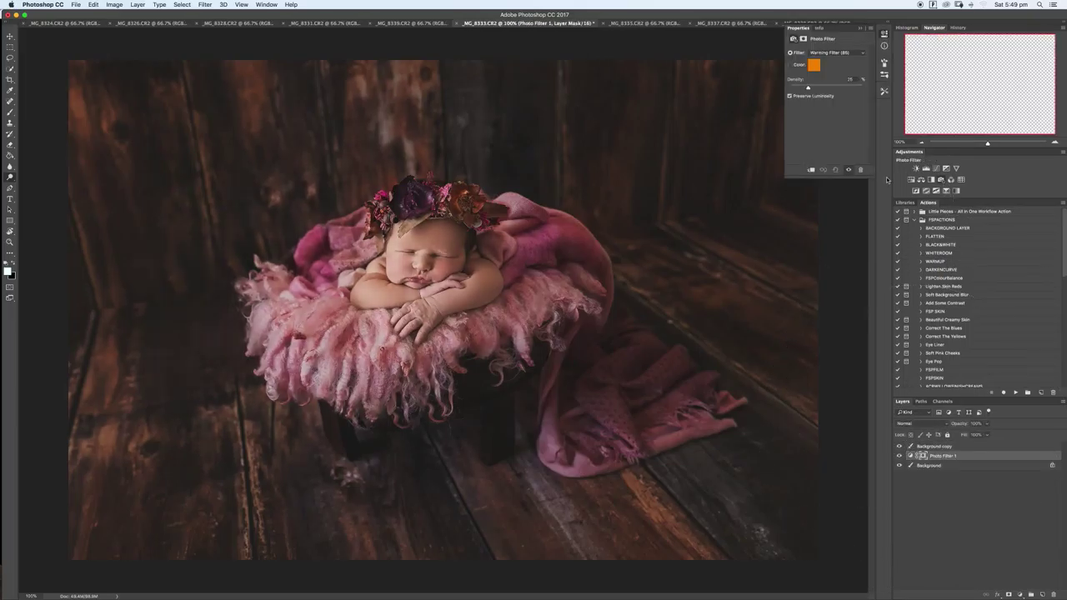
left_click_drag(946, 460, 946, 443)
left_click(861, 29)
- Lower the opacity of the Photo Filter 1 layer and compare the image with and without it
left_click(899, 446)
left_click(899, 446)
left_click(975, 424)
left_click(898, 446)
left_click(899, 446)
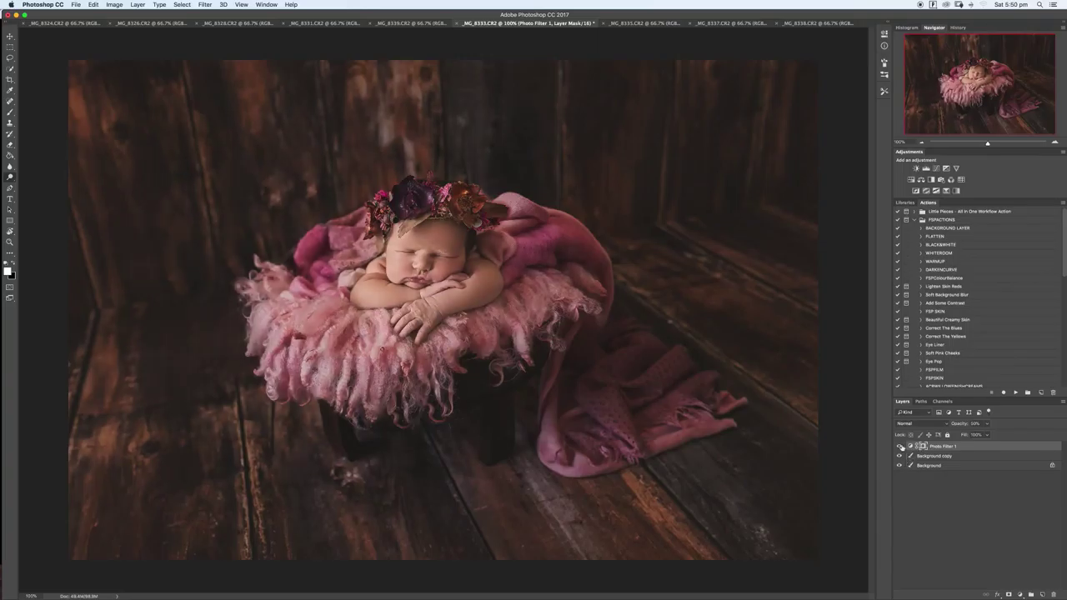
- Merge all layers into the Background and save the image as _MG_8333-Edit.tif
left_click(943, 467)
key("shift+super+e")
key("super+s")
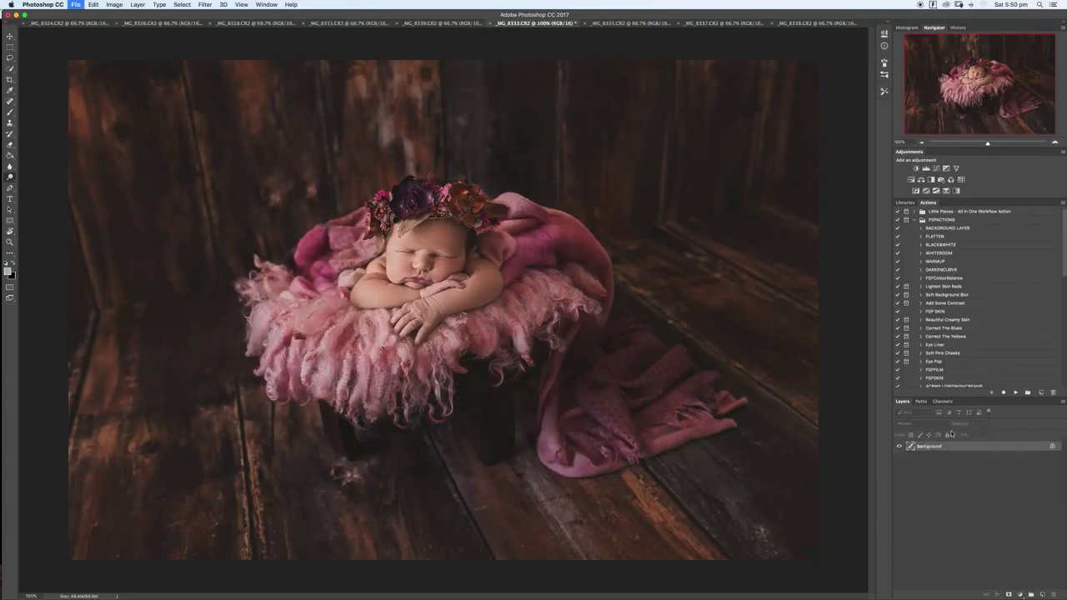
- Switch to Lightroom, dismissing the clipboard export message, and give _MG_8333-Edit.tif a three-star rating
mouse_move(811, 581)
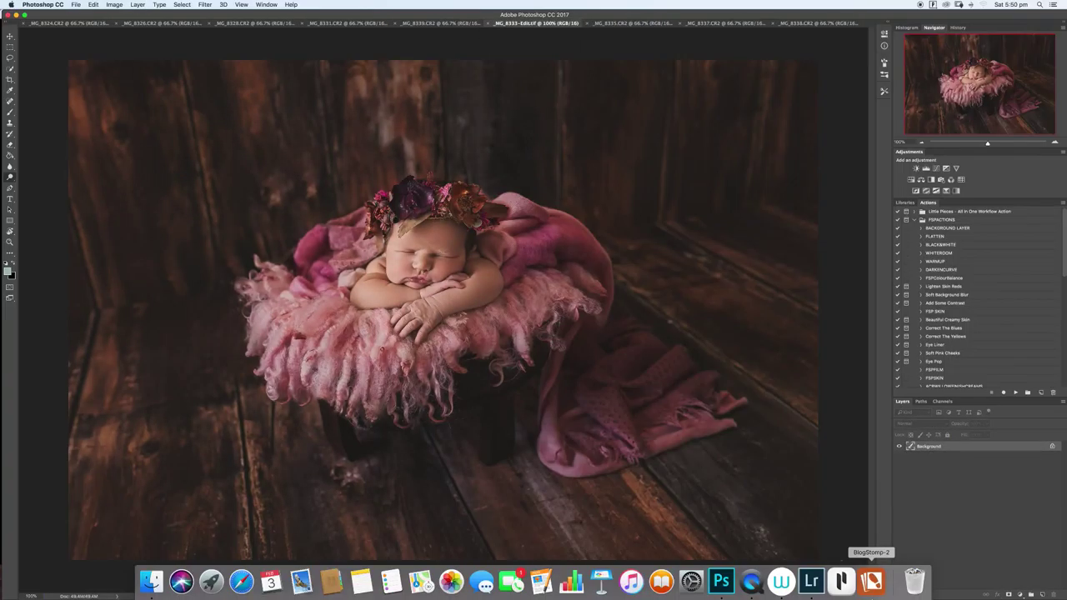
left_click(811, 582)
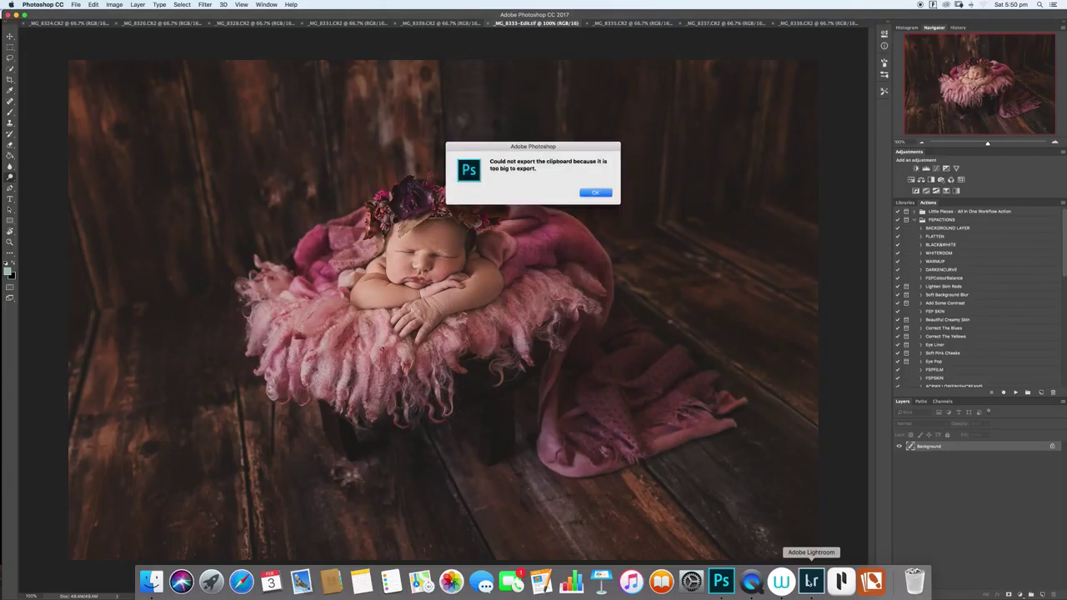
left_click(596, 193)
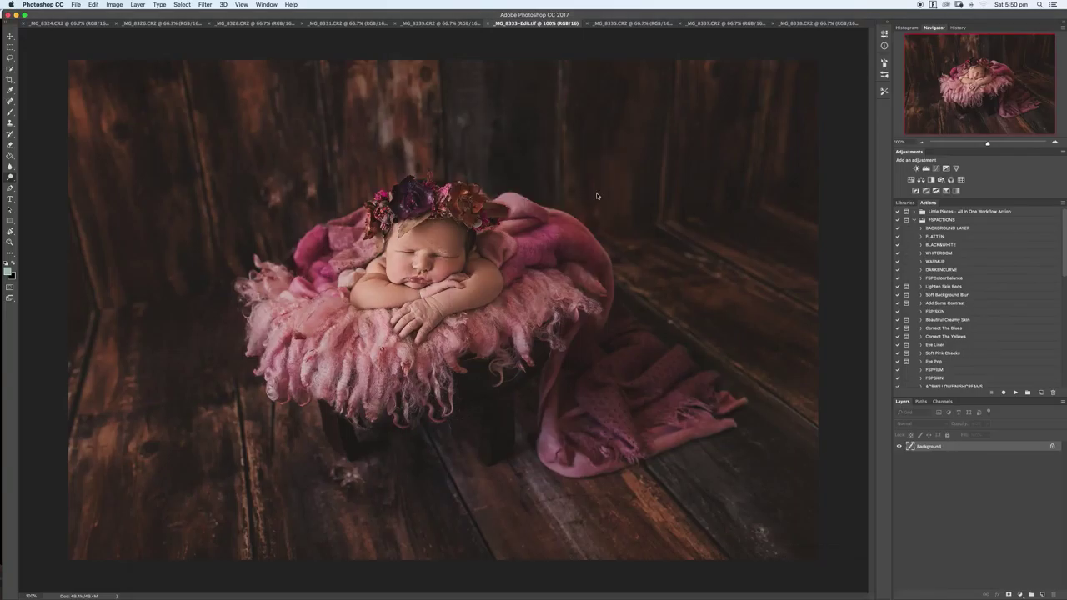
left_click(809, 576)
mouse_move(811, 579)
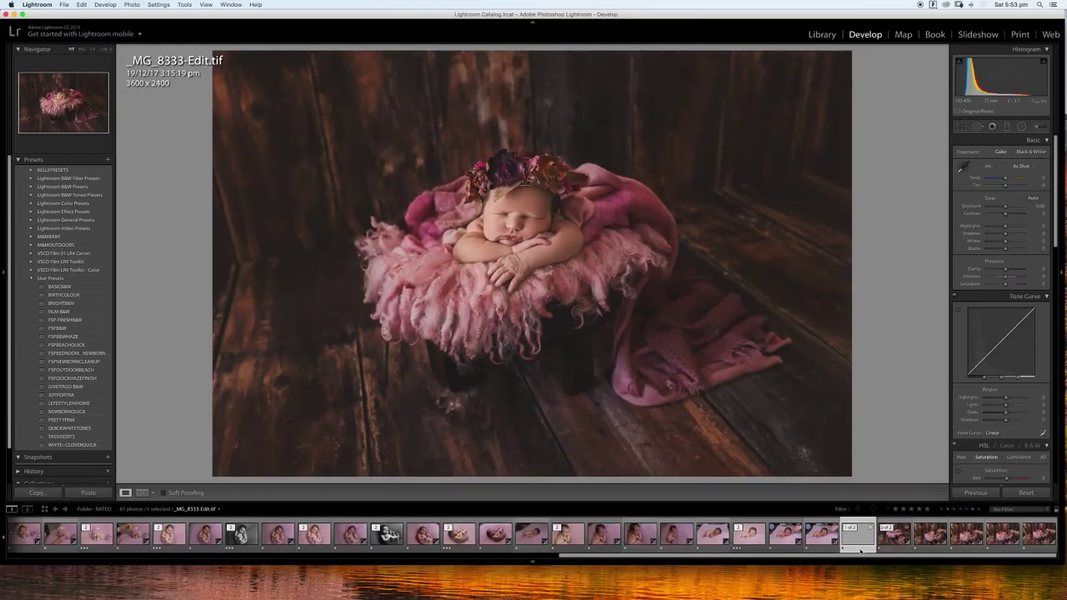
key("3")
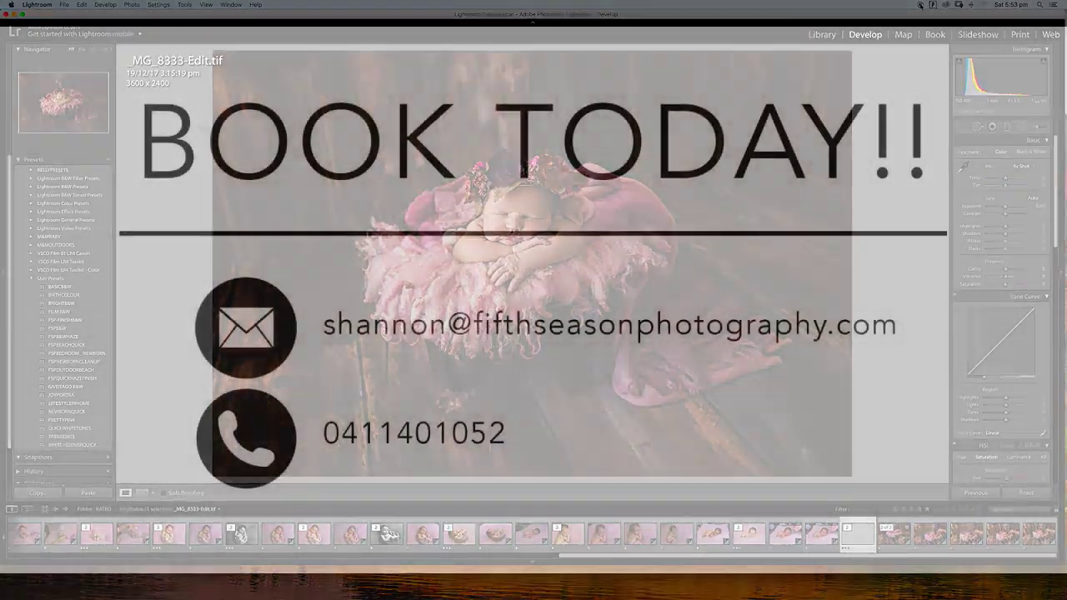